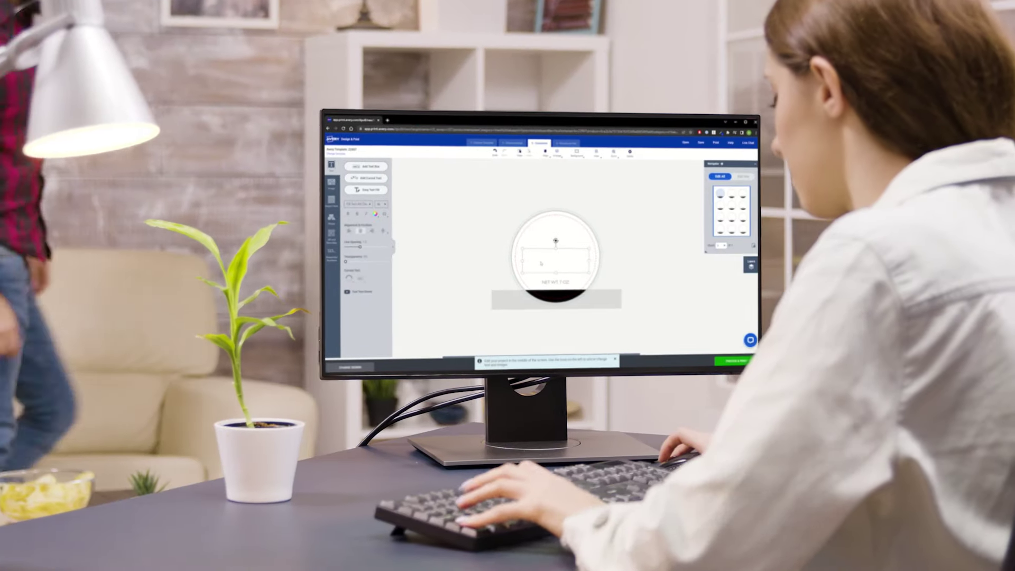
type("Lave")
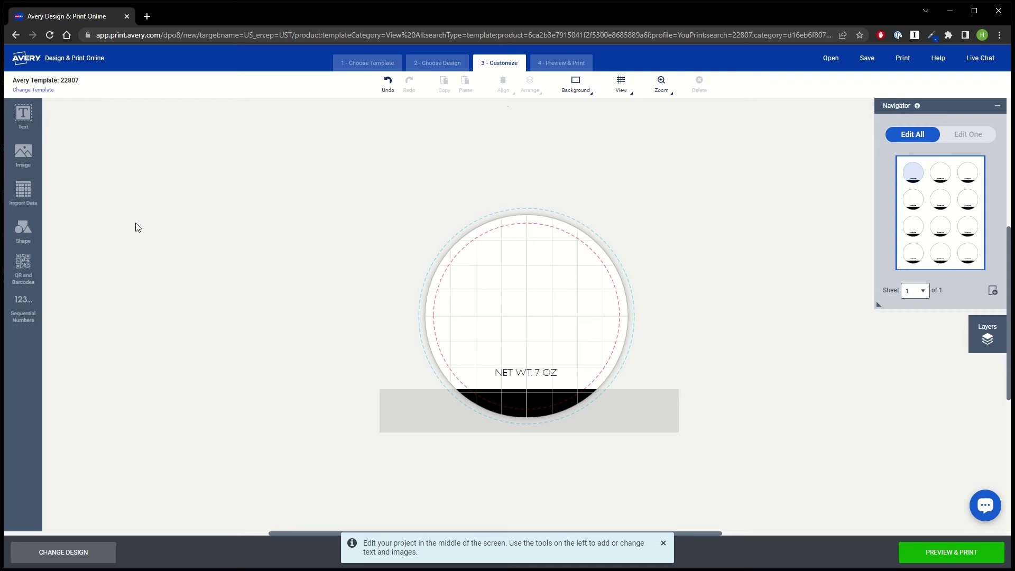
- Open the Text panel from the left sidebar for the round label
left_click(23, 115)
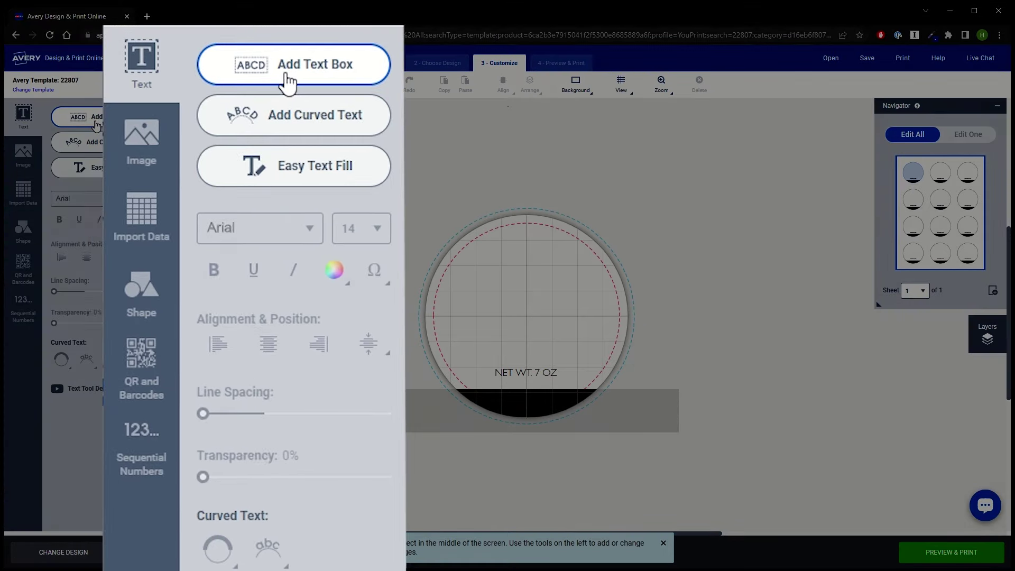
- Add a text box reading 'Lavender' over 'Vanilla' and select its text
left_click(179, 104)
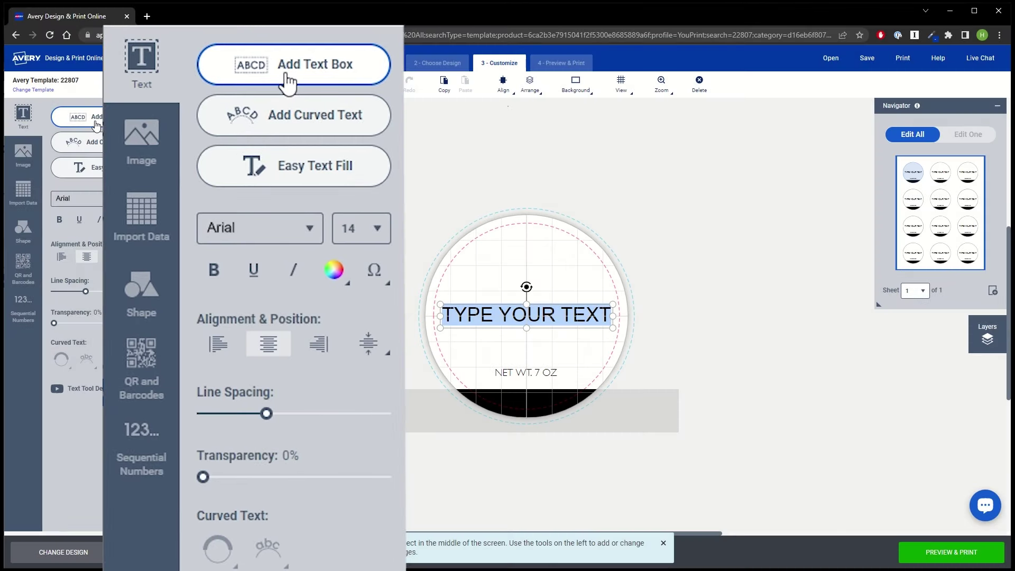
type("Lavender")
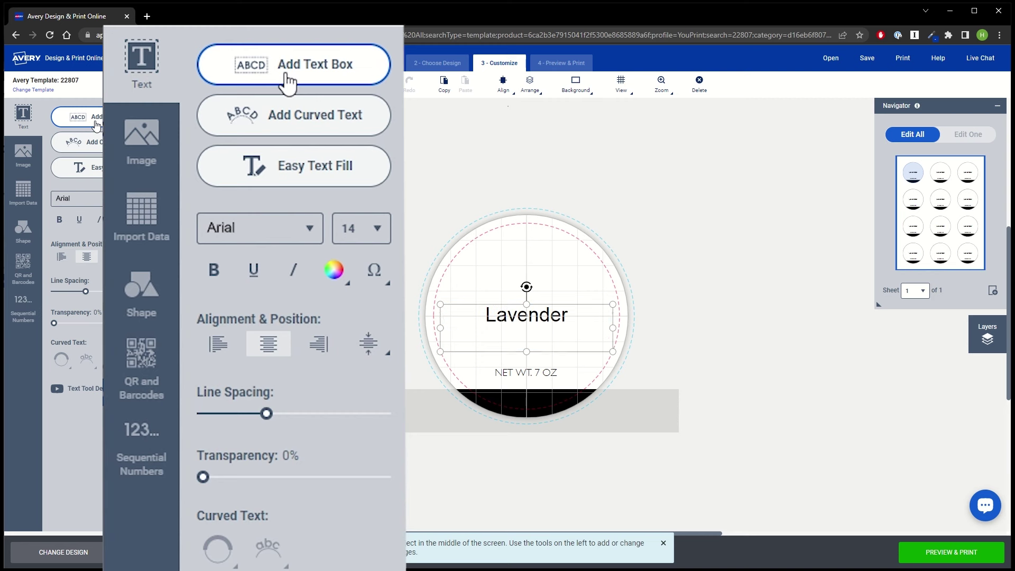
key("Return")
type("Vanilla")
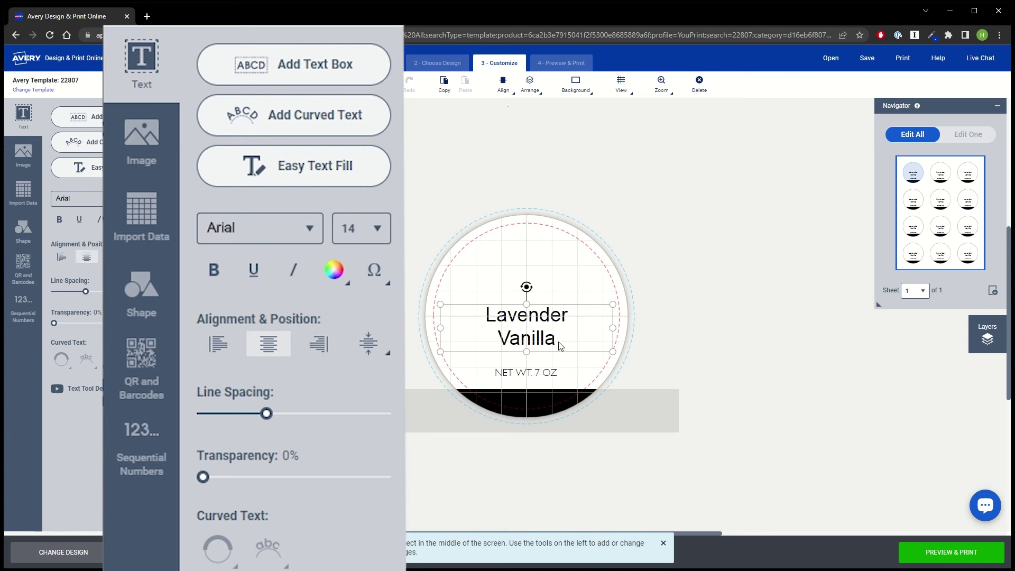
left_click_drag(562, 346, 478, 322)
- Style it in Gill Sans Alt One, size 16, and nudge it above NET WT. 7 OZ
left_click(309, 229)
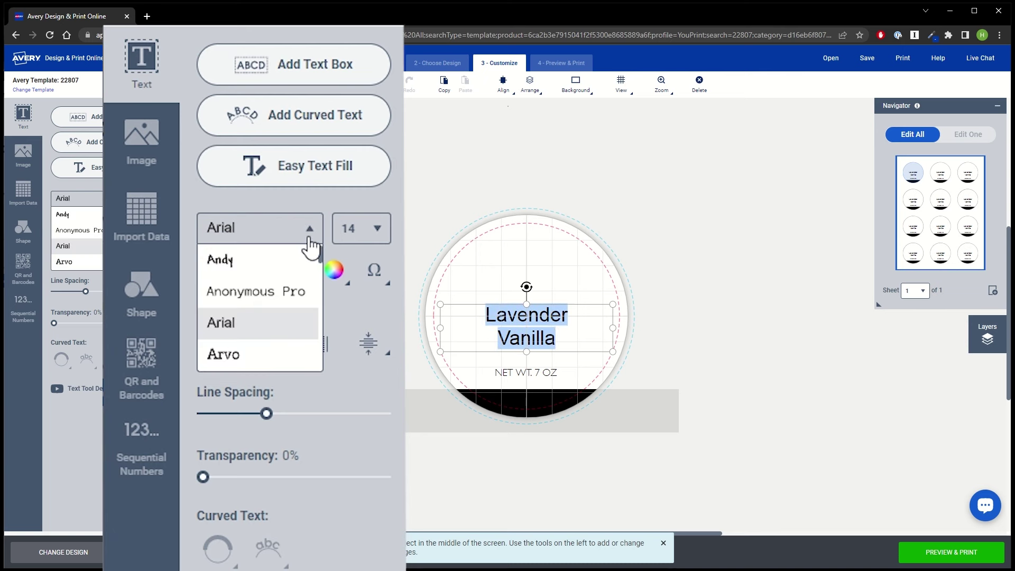
scroll(261, 317, "down", 5)
scroll(278, 325, "down", 3)
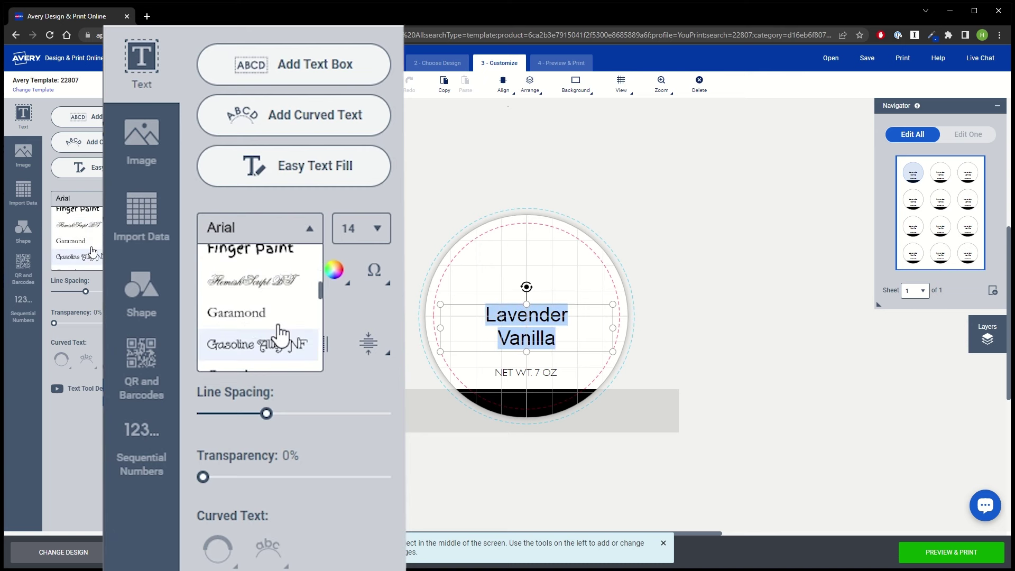
scroll(281, 333, "down", 3)
left_click(254, 335)
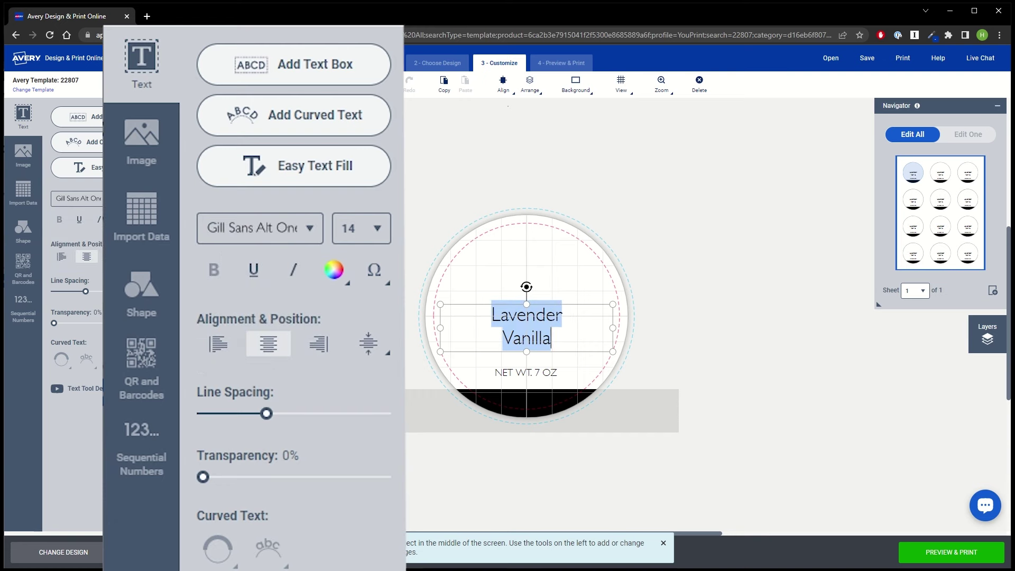
left_click(376, 229)
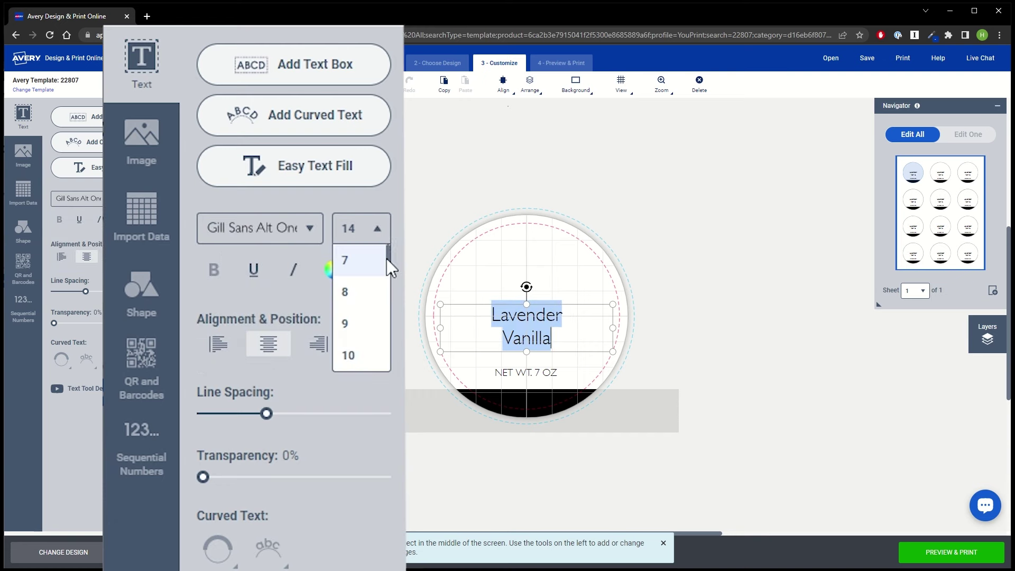
scroll(373, 317, "down", 3)
scroll(379, 321, "down", 2)
scroll(379, 321, "up", 3)
left_click(369, 332)
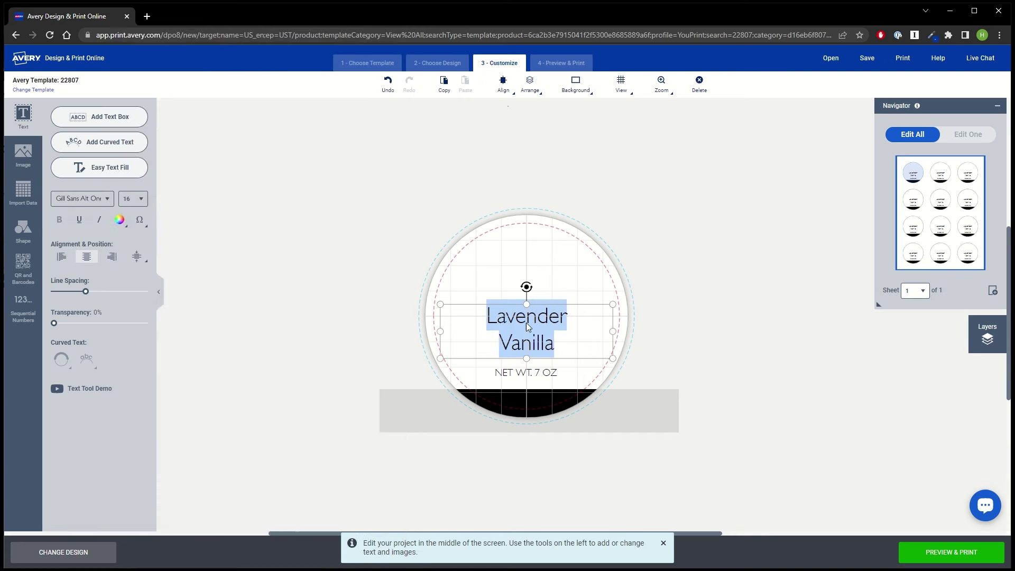
left_click(580, 306)
left_click_drag(580, 306, 580, 295)
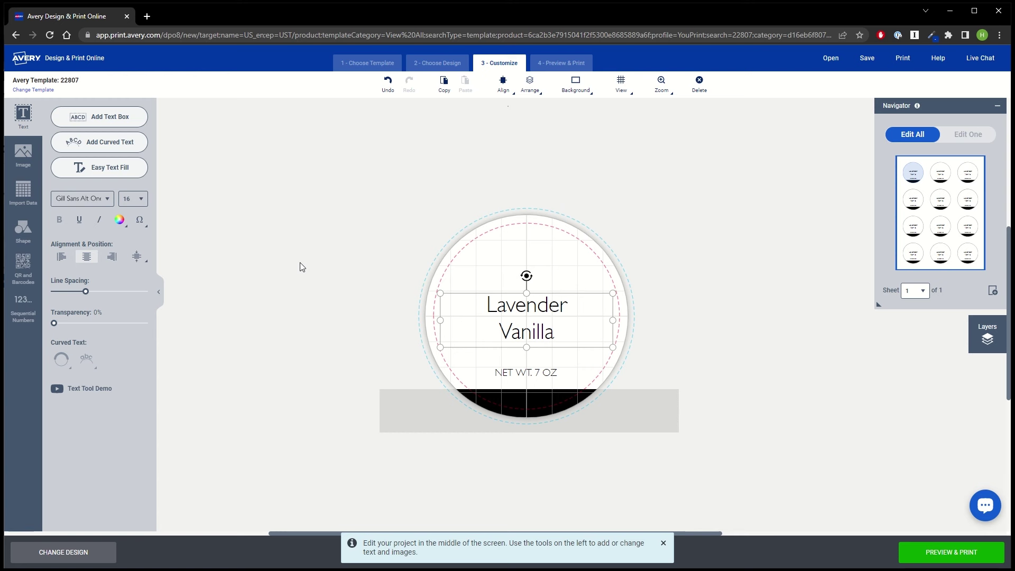
- Add curved text reading 'Hark Soy Candles' and select the whole header
left_click(124, 147)
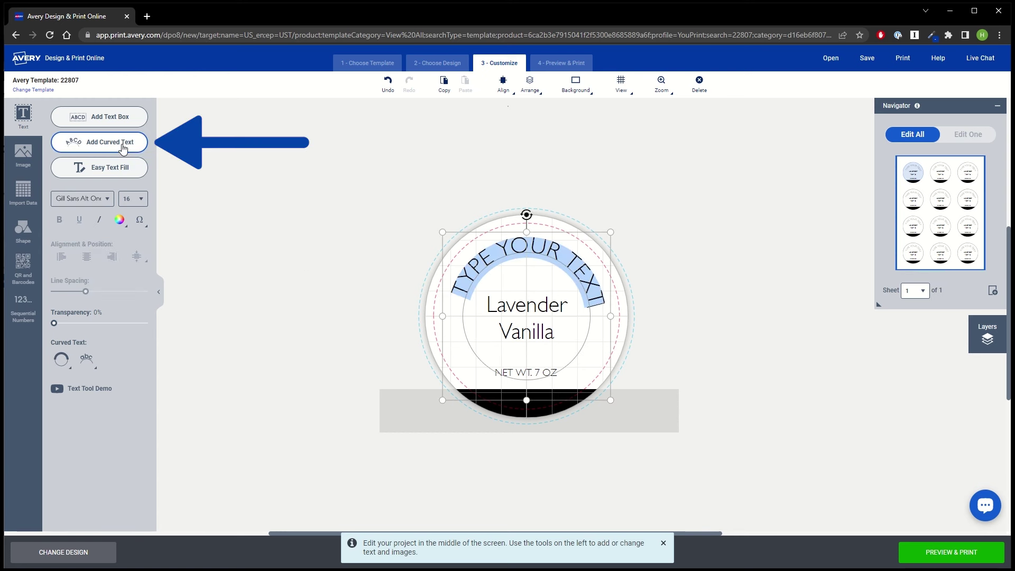
type("Hark Soy Carndles")
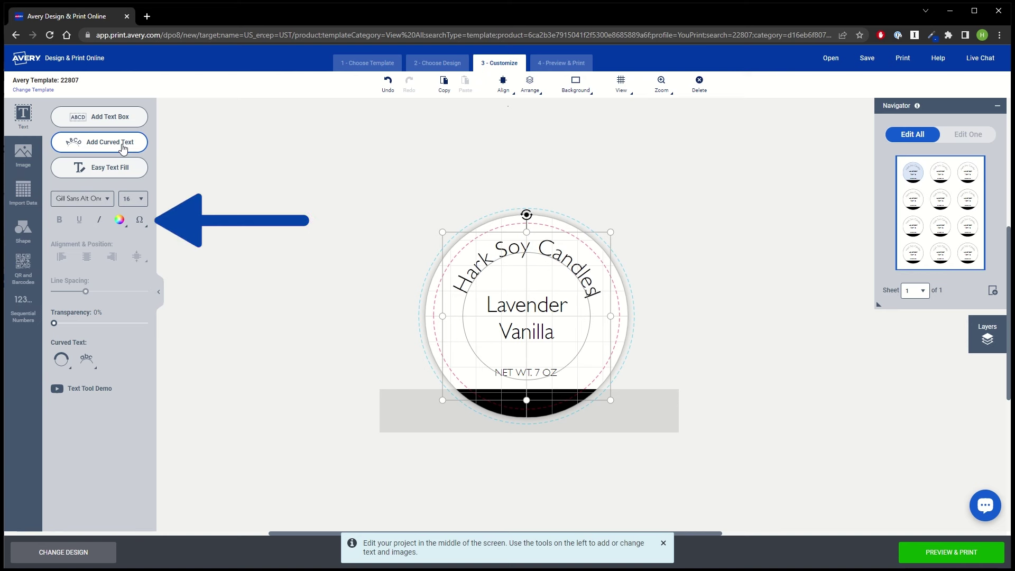
left_click(459, 298)
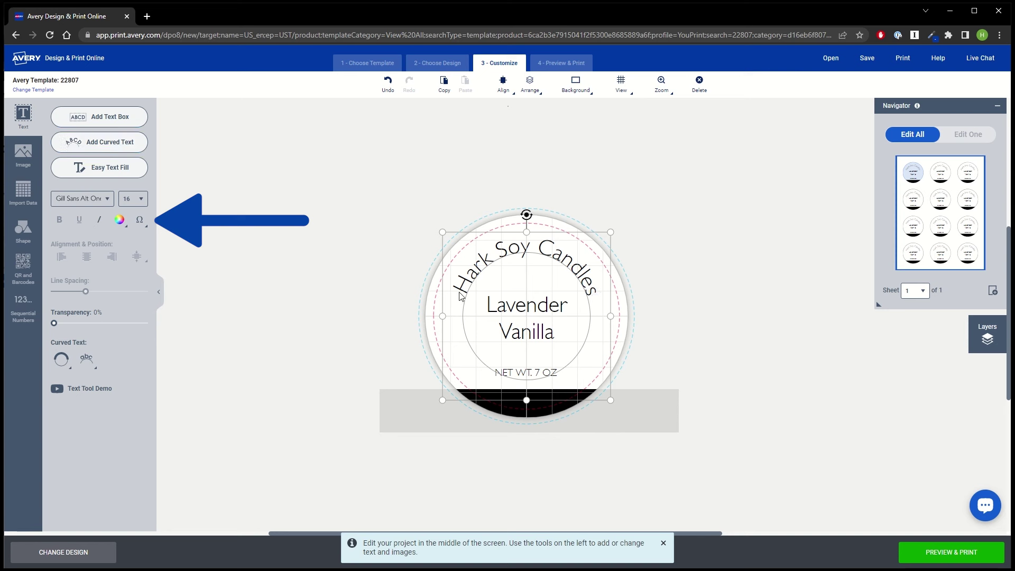
left_click_drag(456, 293, 599, 297)
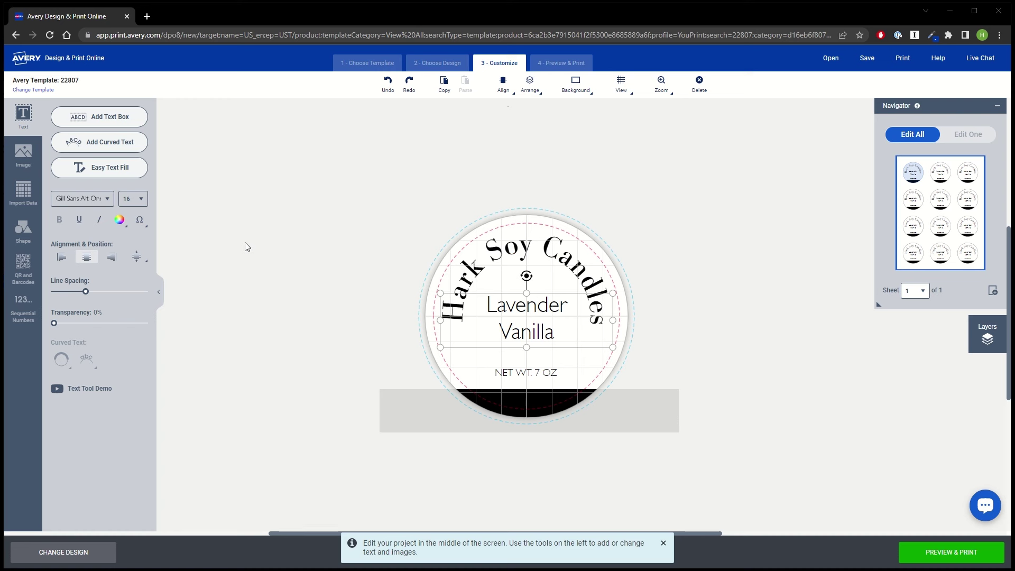
- Color the 'Lavender Vanilla' text a lavender purple picked from the color wheel
left_click_drag(560, 341, 481, 314)
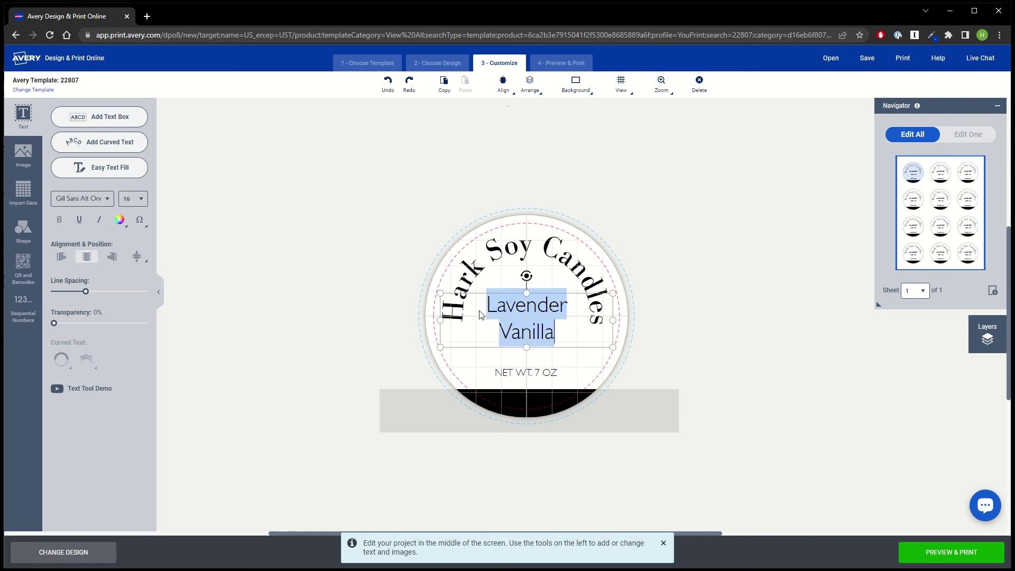
left_click(120, 220)
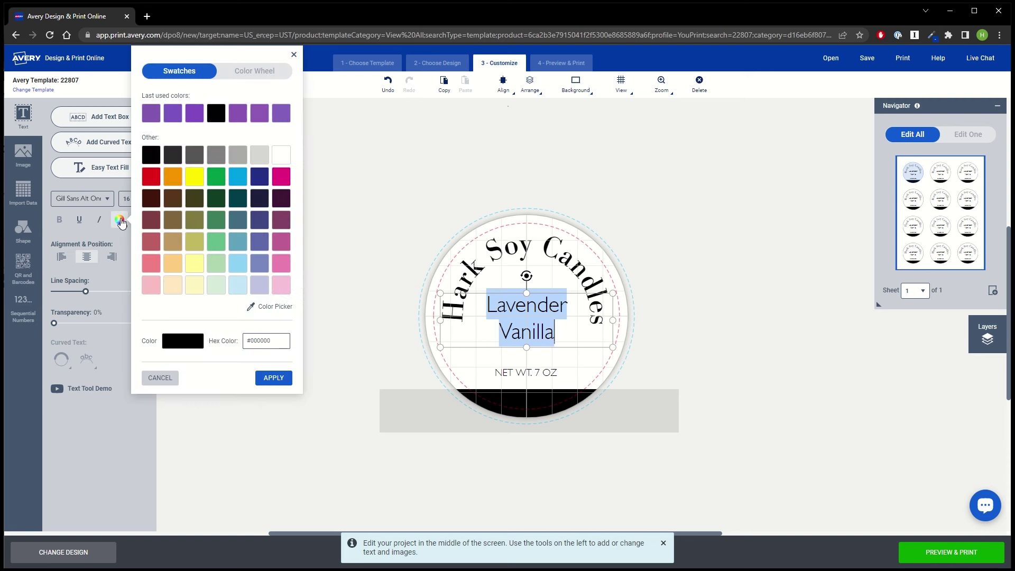
left_click(254, 71)
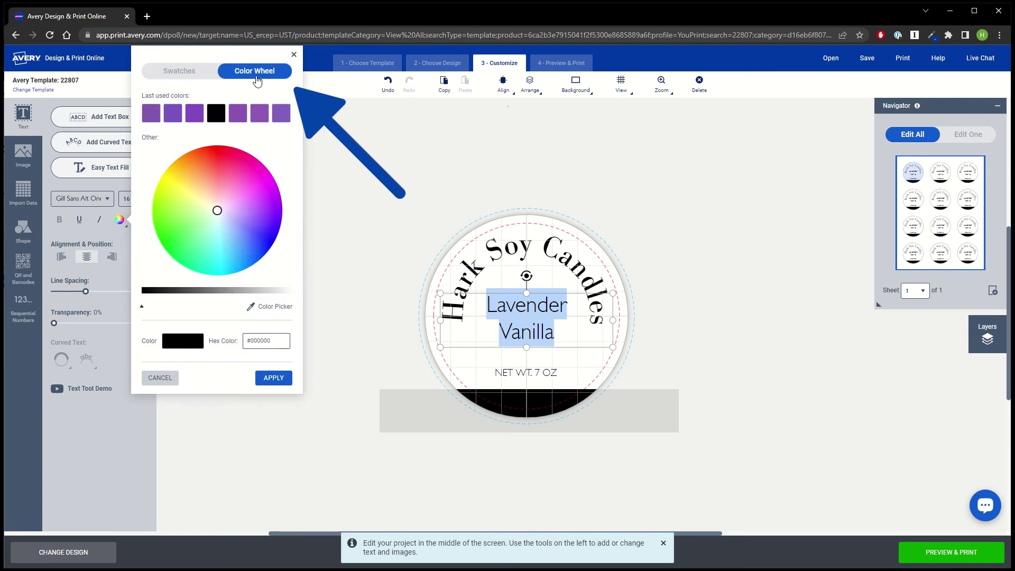
left_click(259, 212)
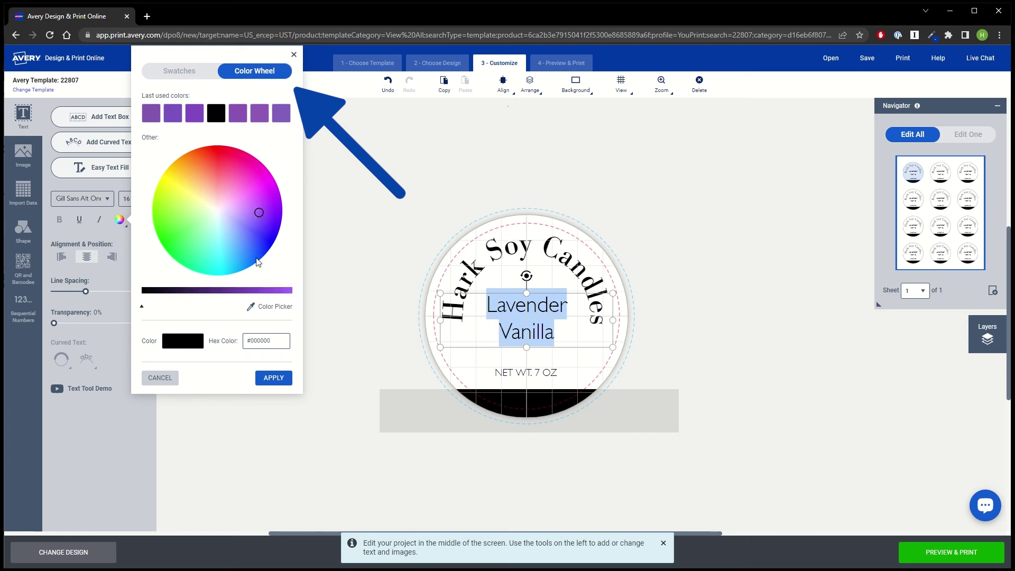
left_click_drag(143, 294, 292, 296)
left_click(273, 376)
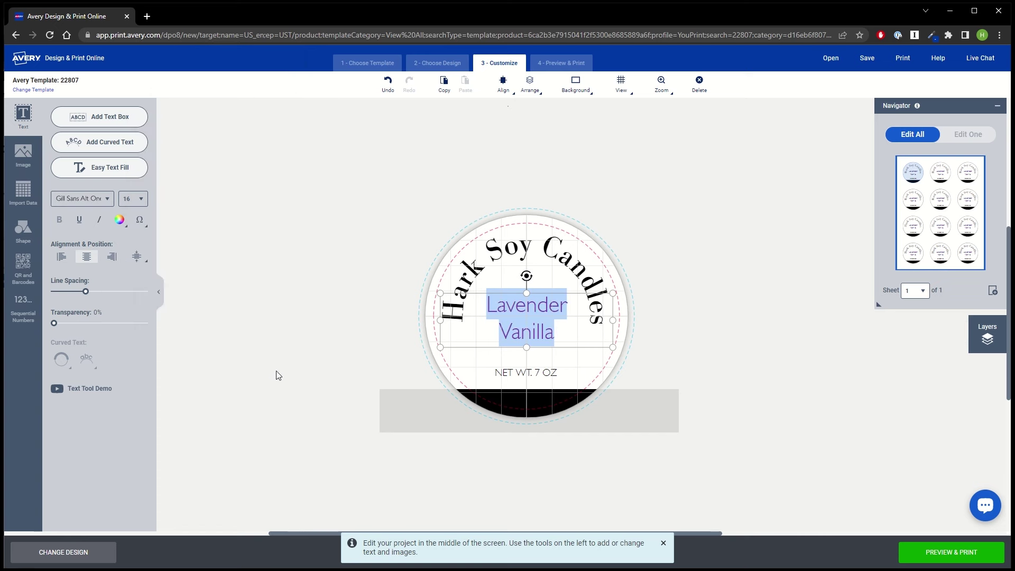
left_click(140, 224)
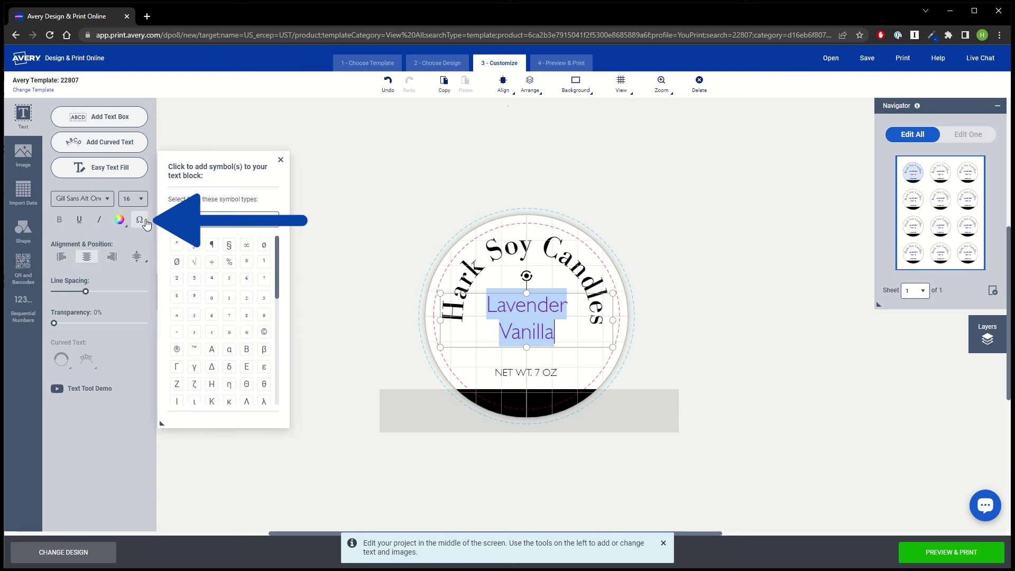
left_click(222, 219)
left_click(209, 288)
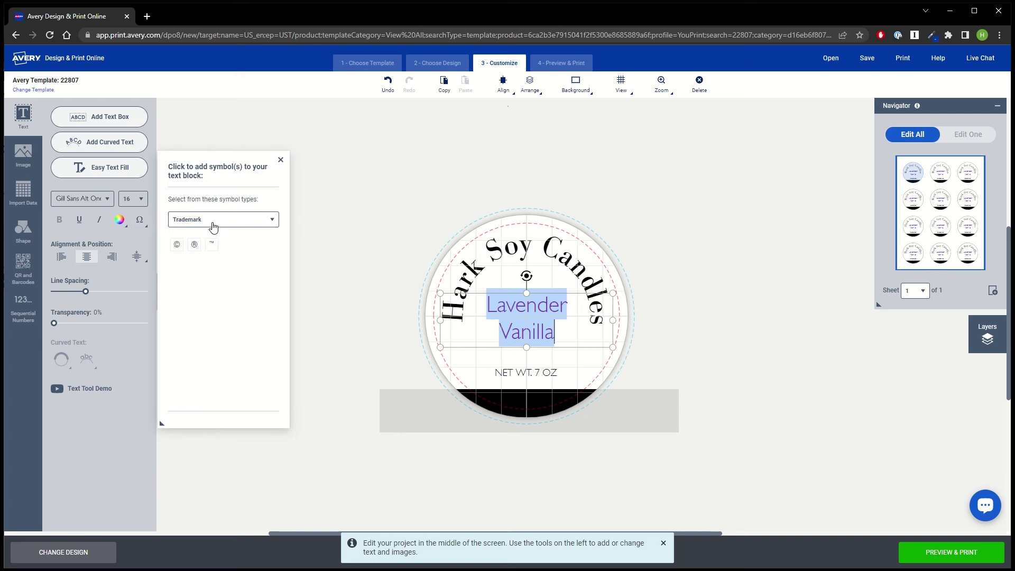
left_click(212, 222)
left_click(208, 317)
left_click(281, 165)
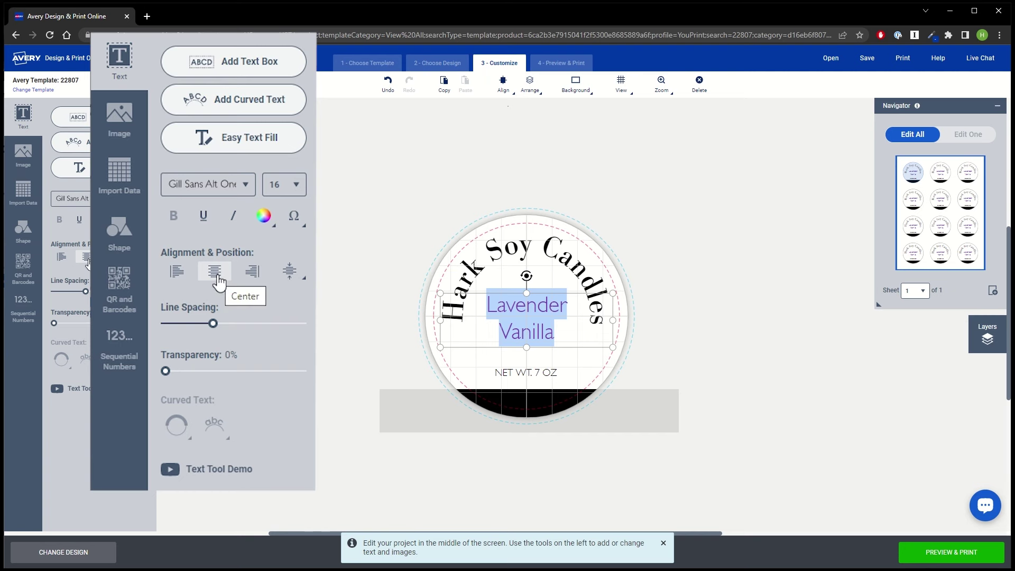
- Set the 'Lavender Vanilla' line spacing to 1.2, keeping transparency at 0%
left_click(294, 272)
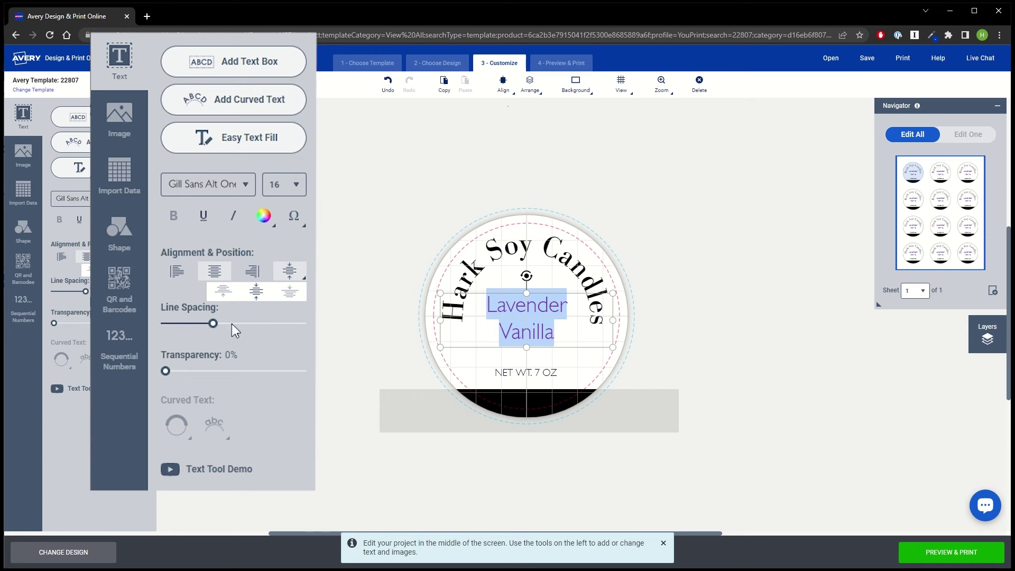
left_click(478, 295)
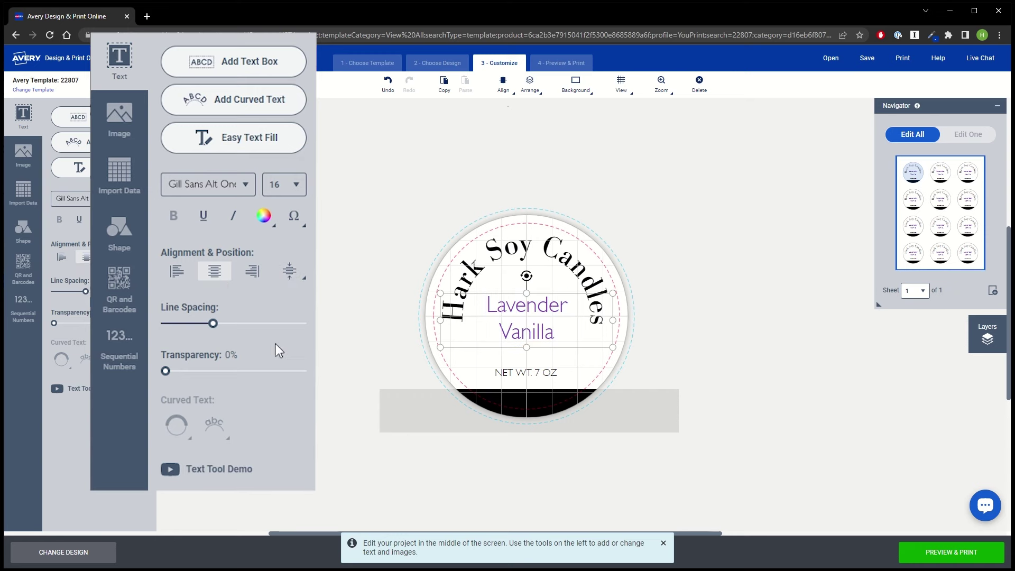
mouse_move(213, 323)
left_mouse_down()
mouse_move(239, 323)
mouse_move(216, 322)
left_mouse_up()
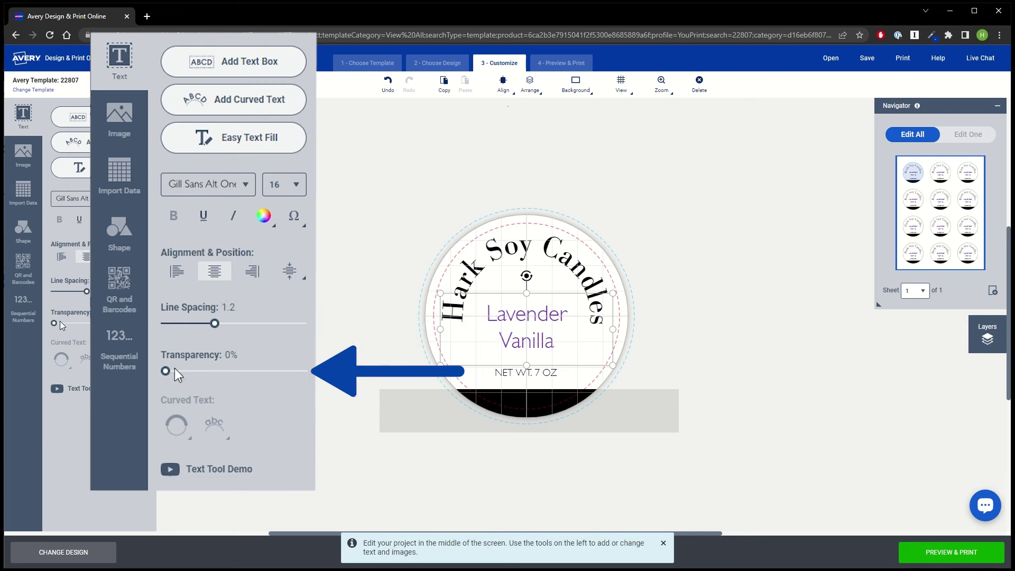
mouse_move(165, 371)
left_mouse_down()
mouse_move(204, 370)
mouse_move(165, 370)
left_mouse_up()
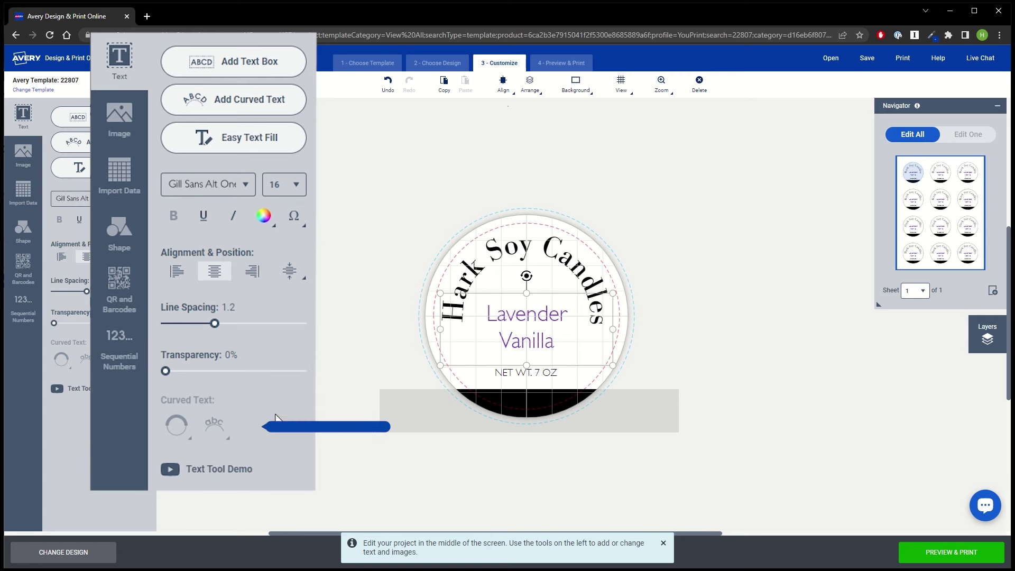
- Select the 'Hark Soy Candles' header and view its curve shape and direction options
left_click(477, 264)
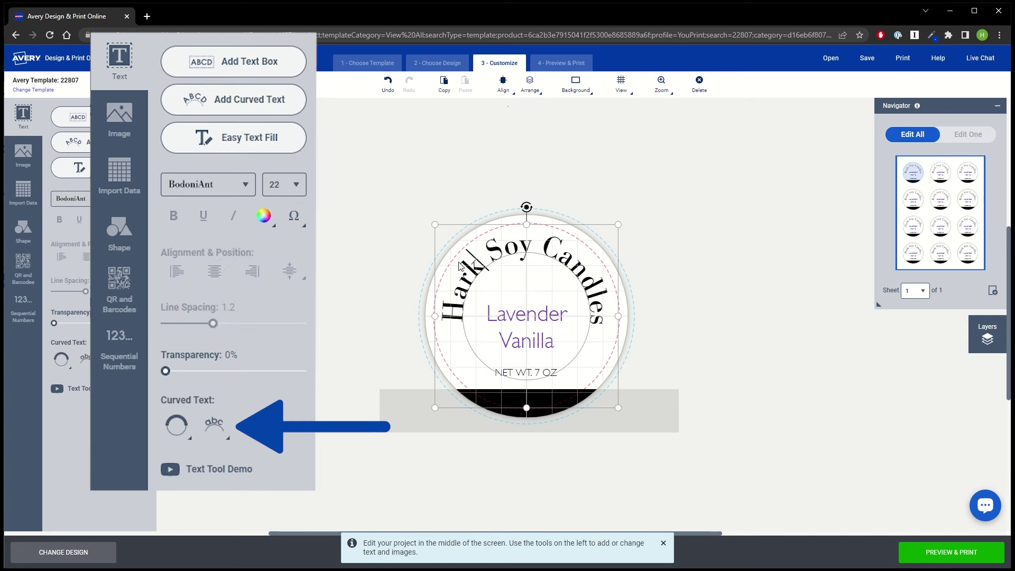
left_click(177, 425)
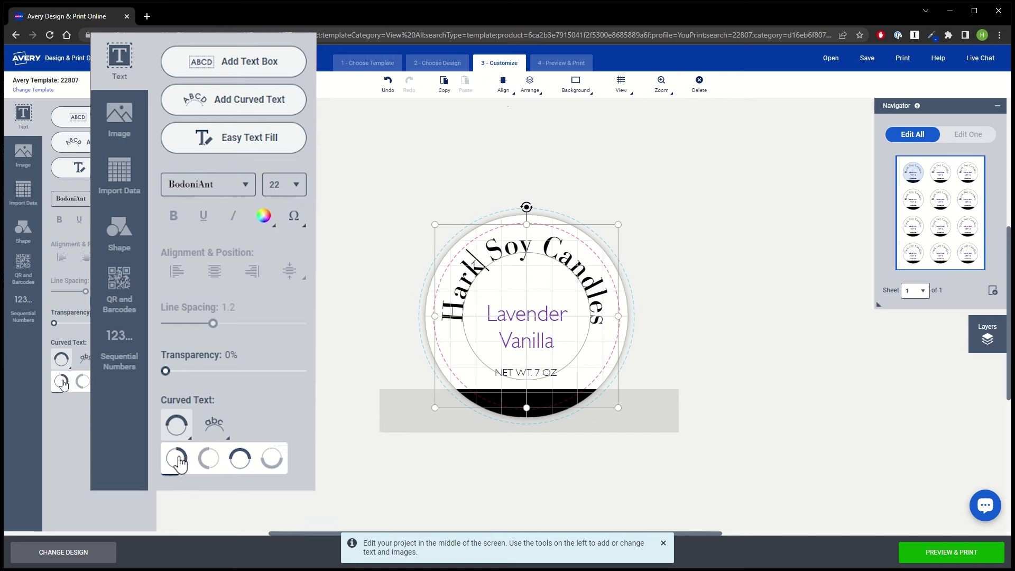
left_click(214, 423)
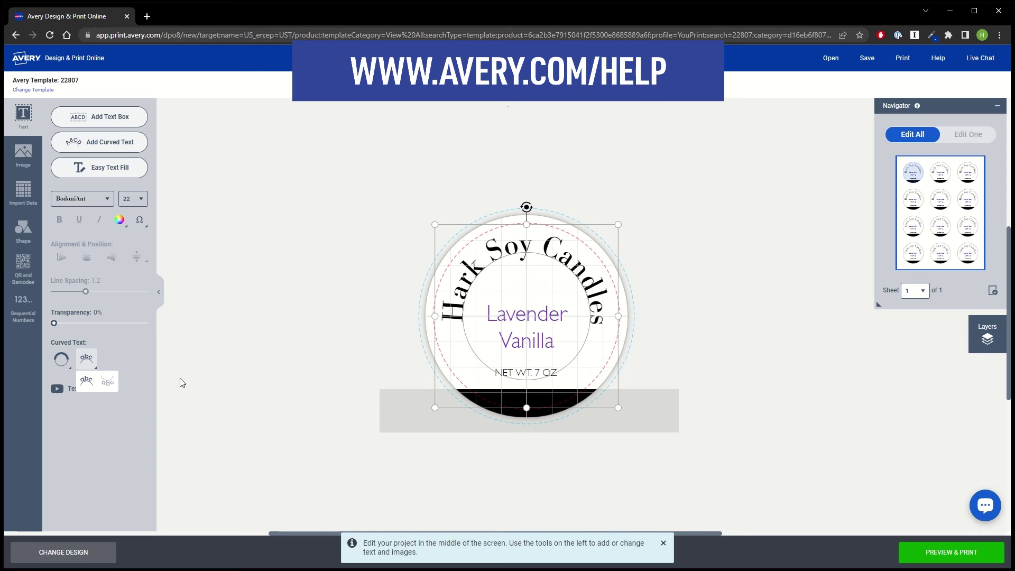
- Dismiss the curve-direction choices, leaving the 'Hark Soy Candles' header as it was
left_click(465, 326)
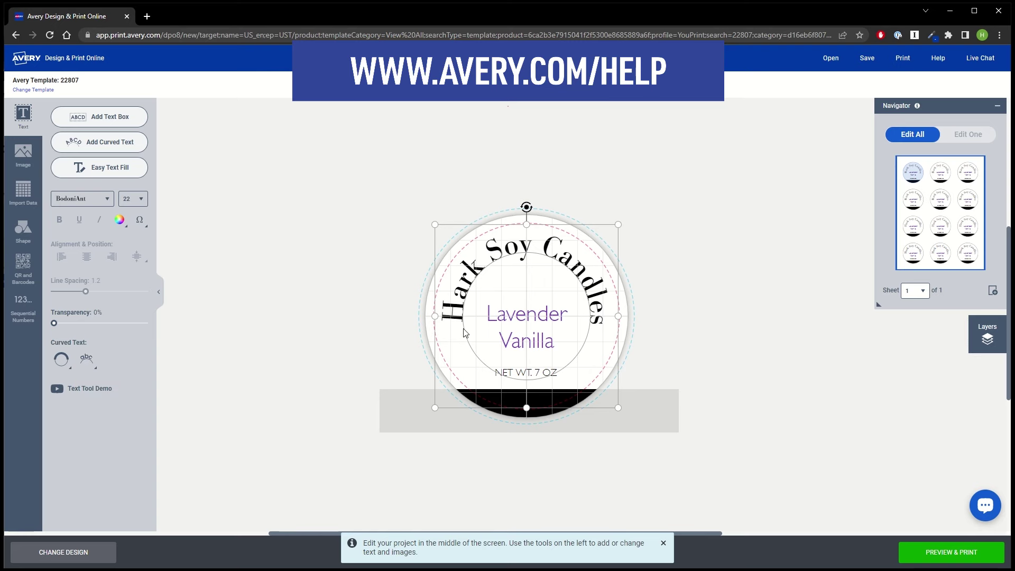